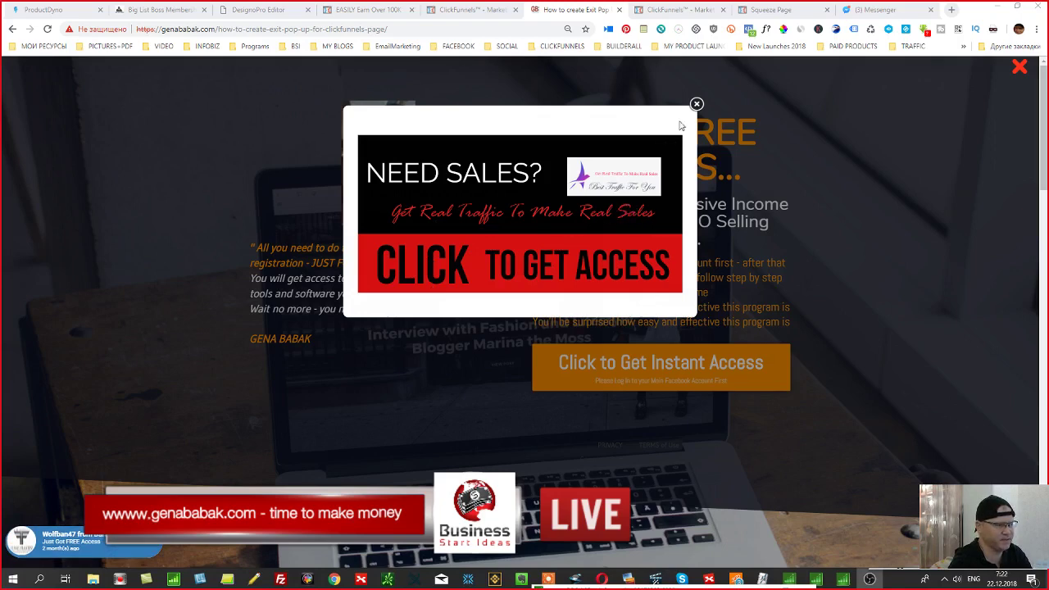
Switch from the genababak.com demo to the ClickFunnels Optin step overview
{"action": "left_click", "coordinate": [696, 11]}
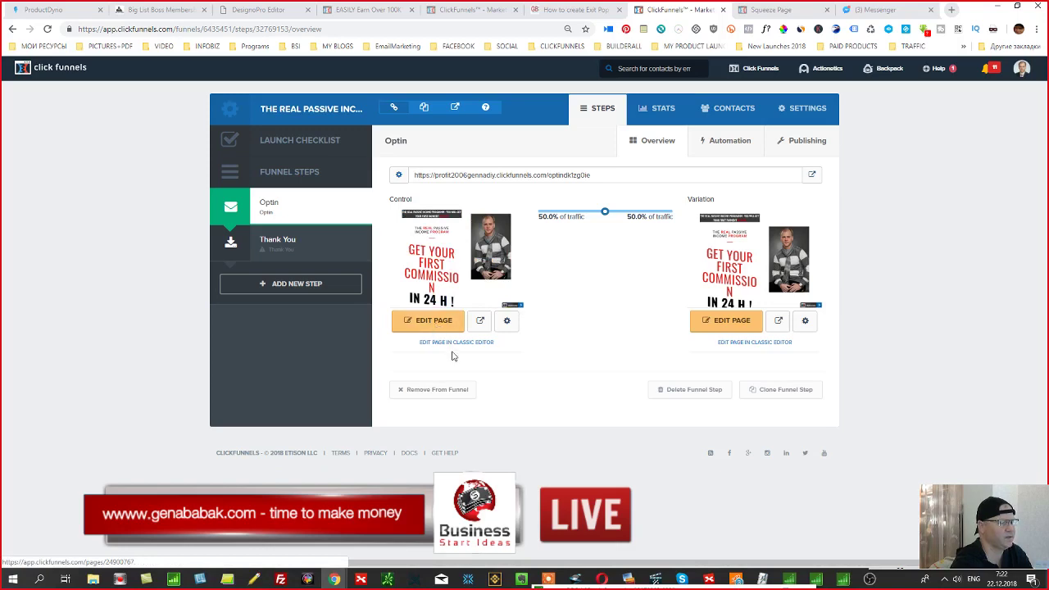
Check the live squeeze page, then open the Control Optin page in the Classic Editor
{"action": "left_click", "coordinate": [770, 10]}
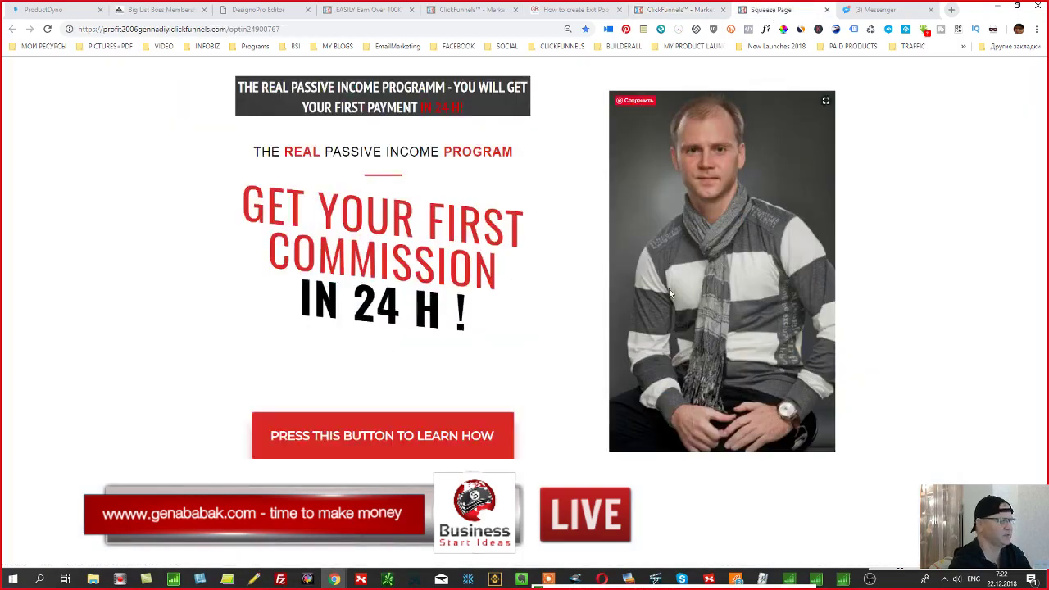
{"action": "left_click", "coordinate": [892, 12]}
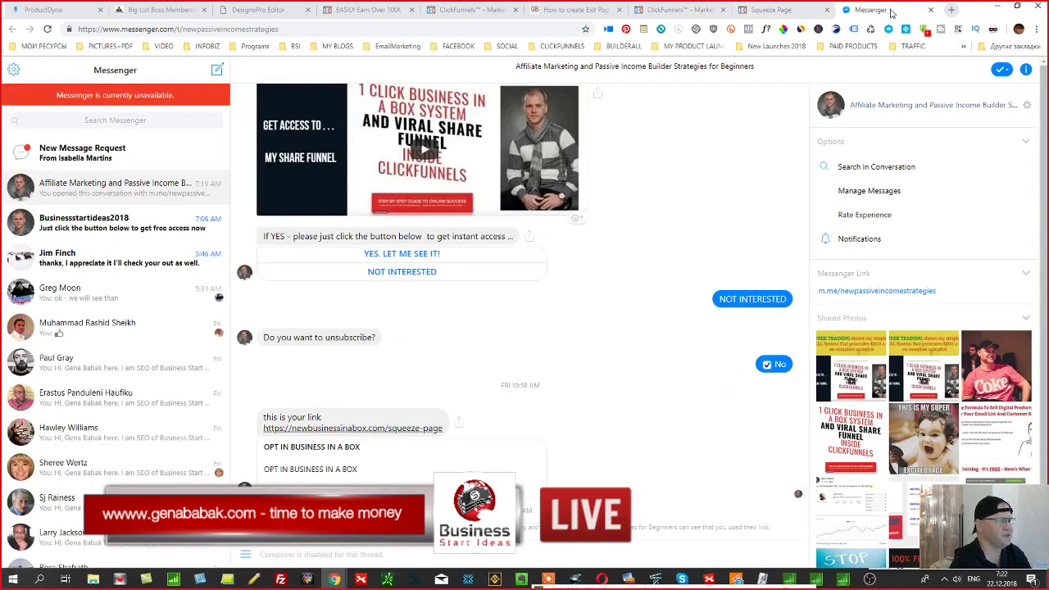
{"action": "left_click", "coordinate": [779, 12]}
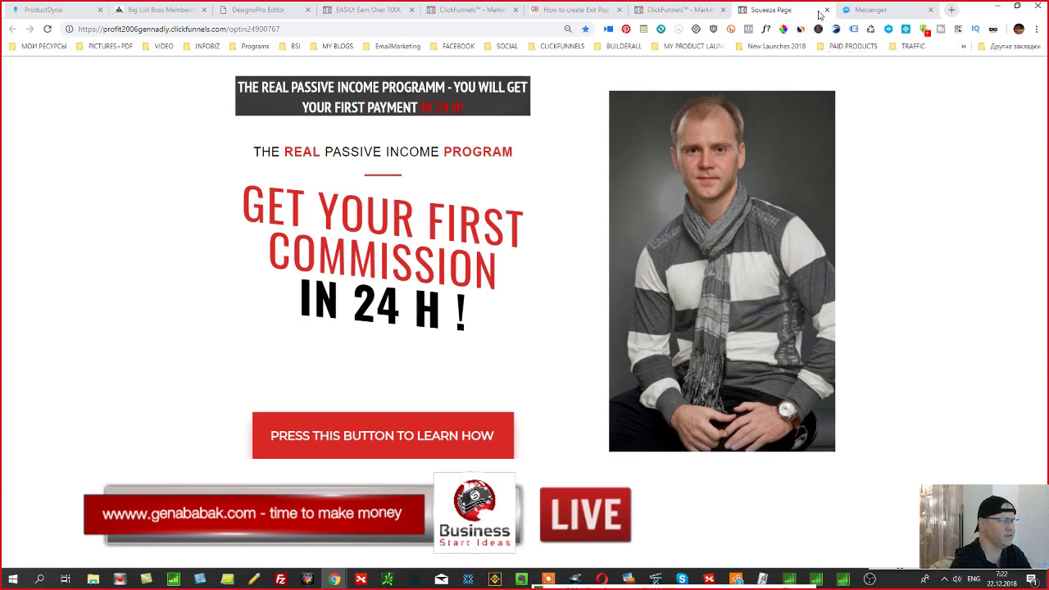
{"action": "left_click", "coordinate": [658, 13]}
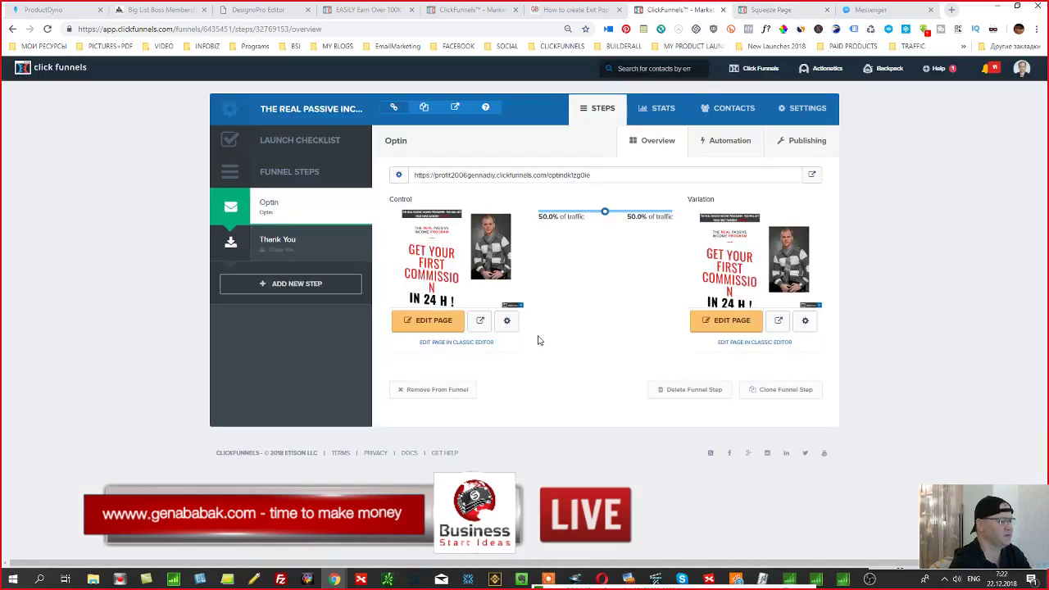
{"action": "left_click", "coordinate": [450, 344]}
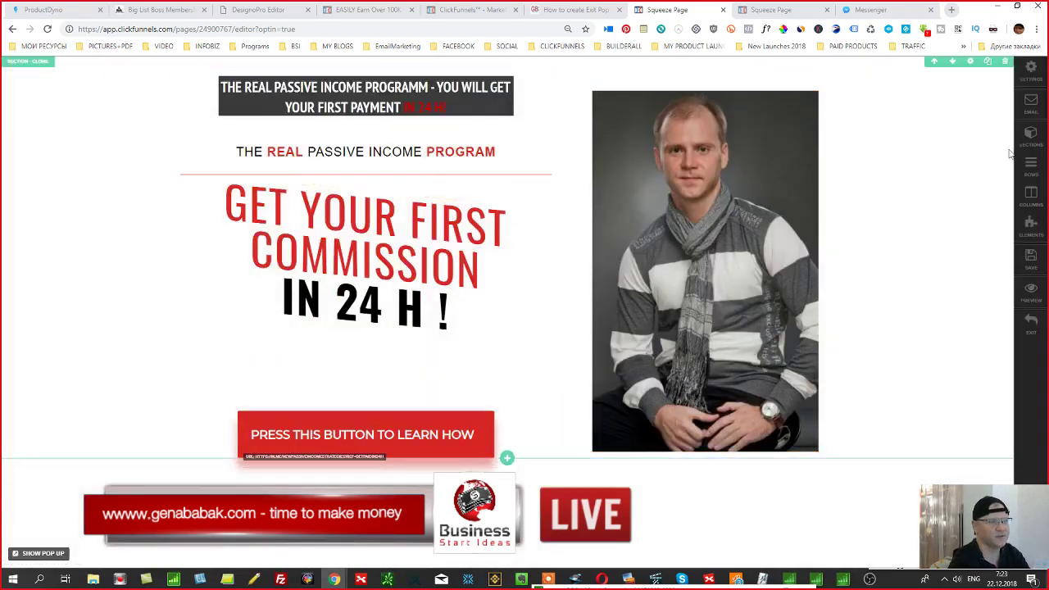
Open the Modal Block pop-up from Sections and delete its name and email form row
{"action": "left_click", "coordinate": [1031, 136]}
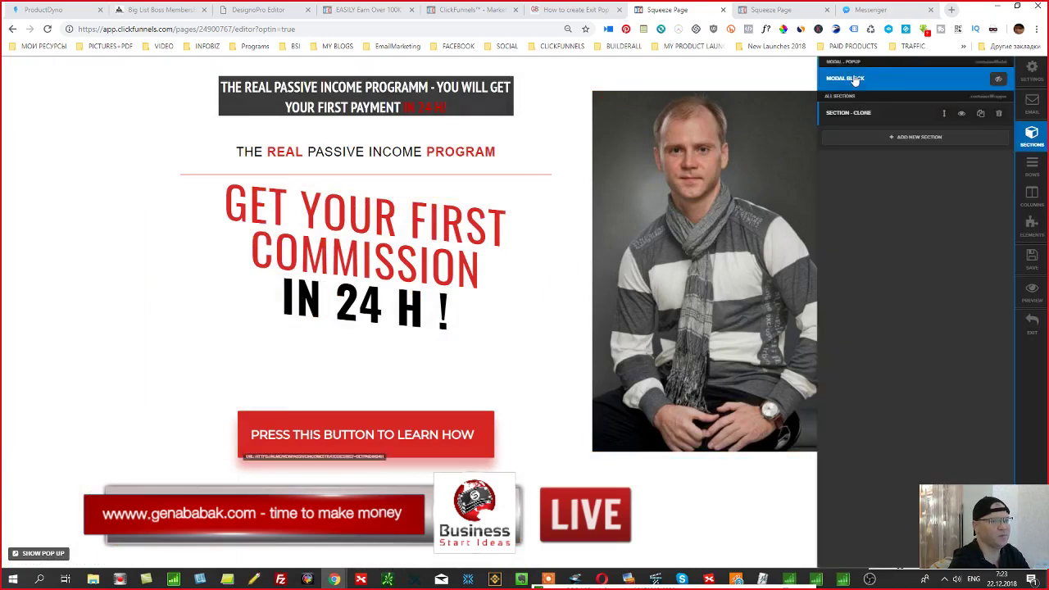
{"action": "left_click", "coordinate": [852, 78]}
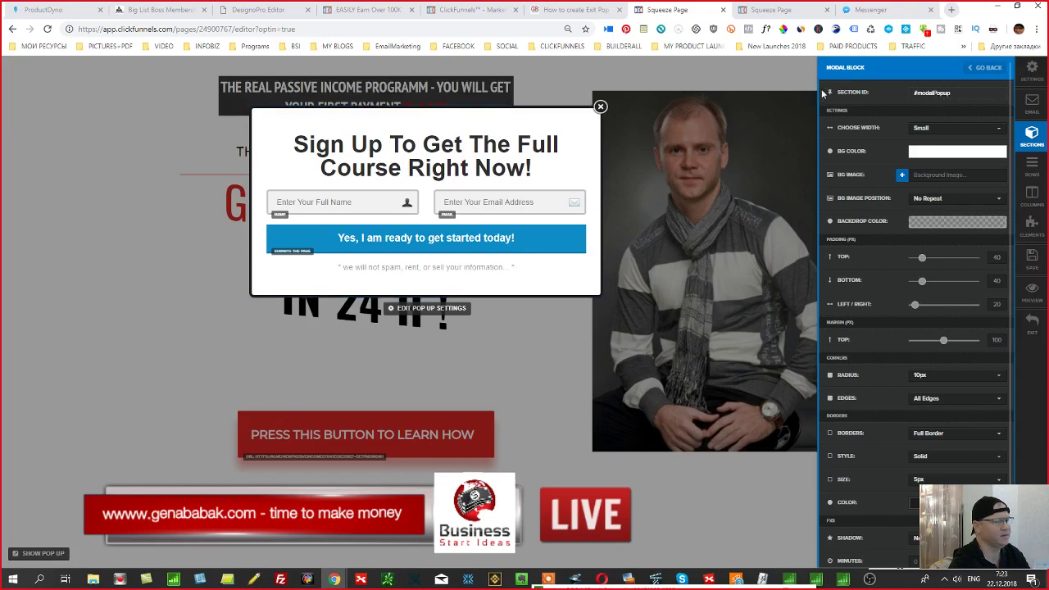
{"action": "left_click", "coordinate": [469, 172]}
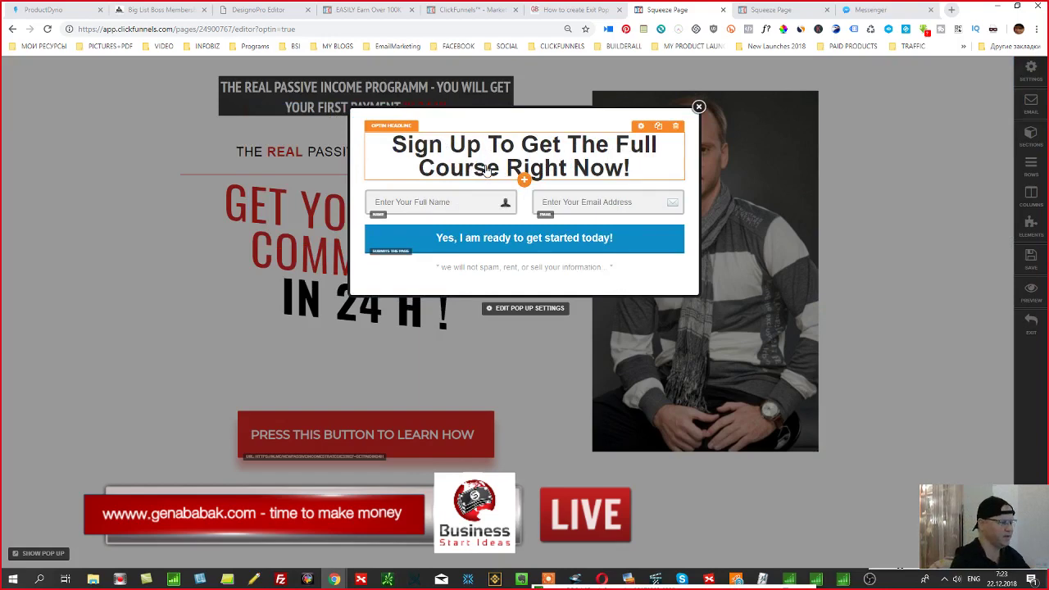
{"action": "double_click", "coordinate": [505, 151]}
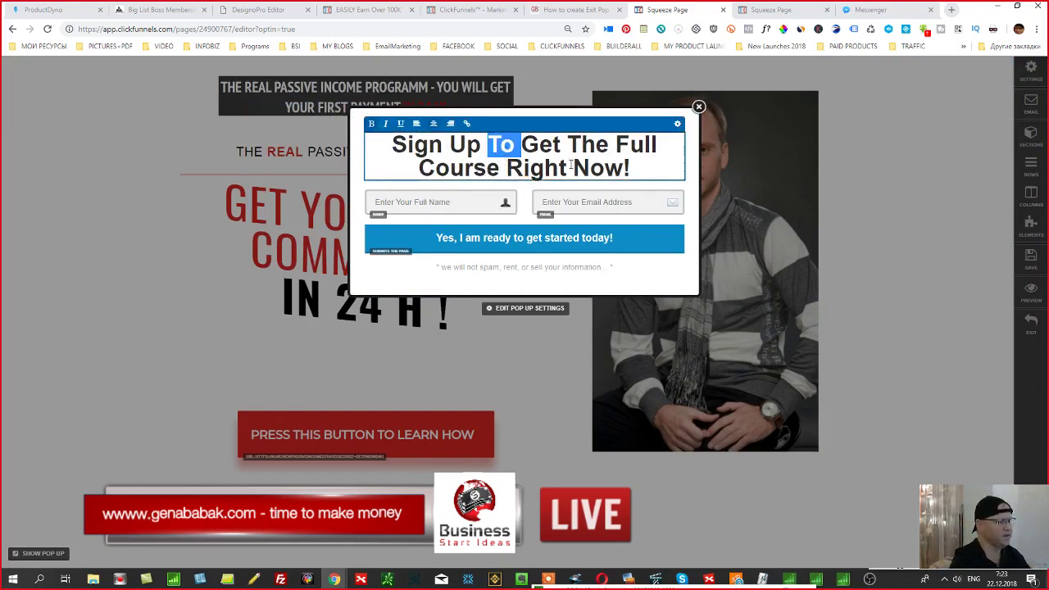
{"action": "left_click", "coordinate": [689, 178]}
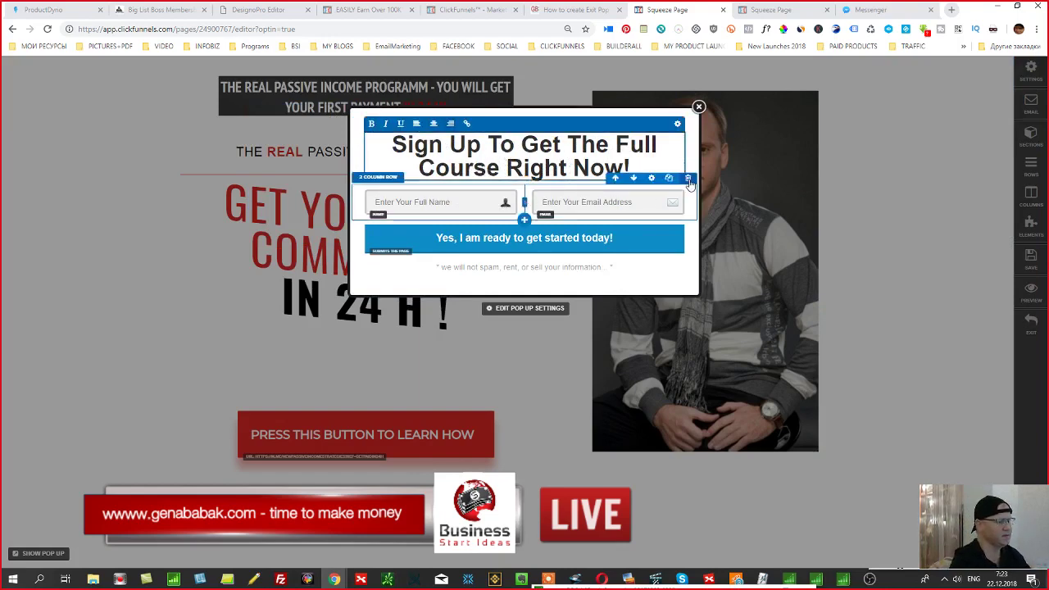
{"action": "left_click", "coordinate": [571, 92]}
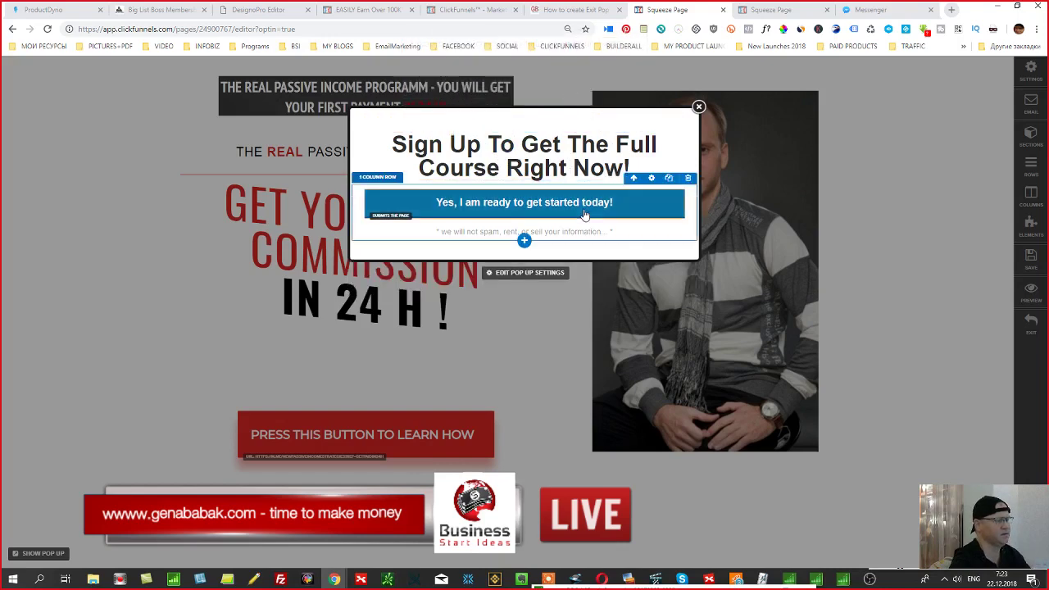
Add a Single Image element showing the NEED SALES banner from the image library
{"action": "left_click", "coordinate": [524, 182]}
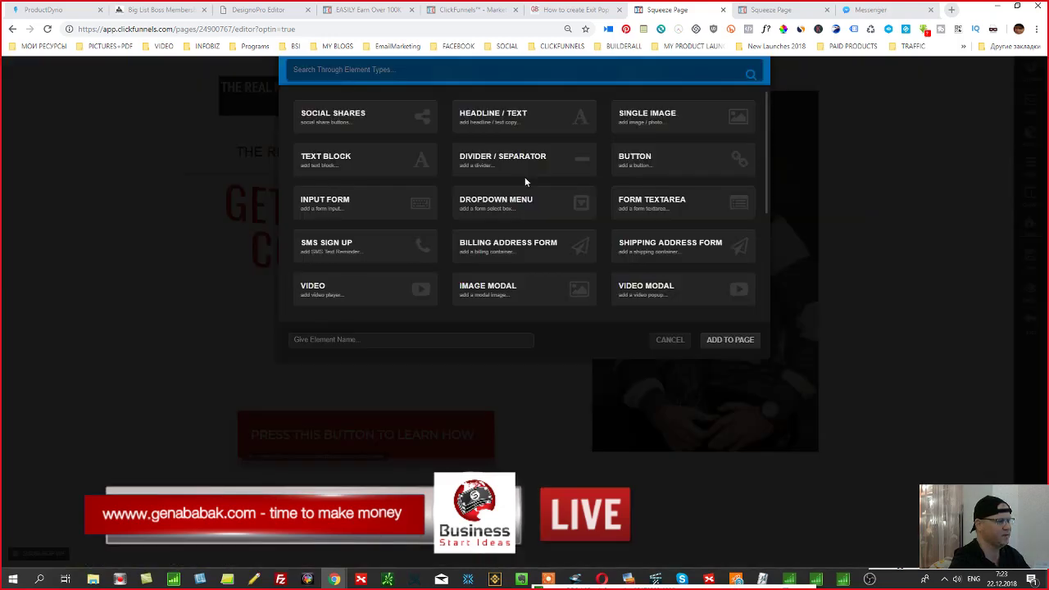
{"action": "left_click", "coordinate": [645, 129]}
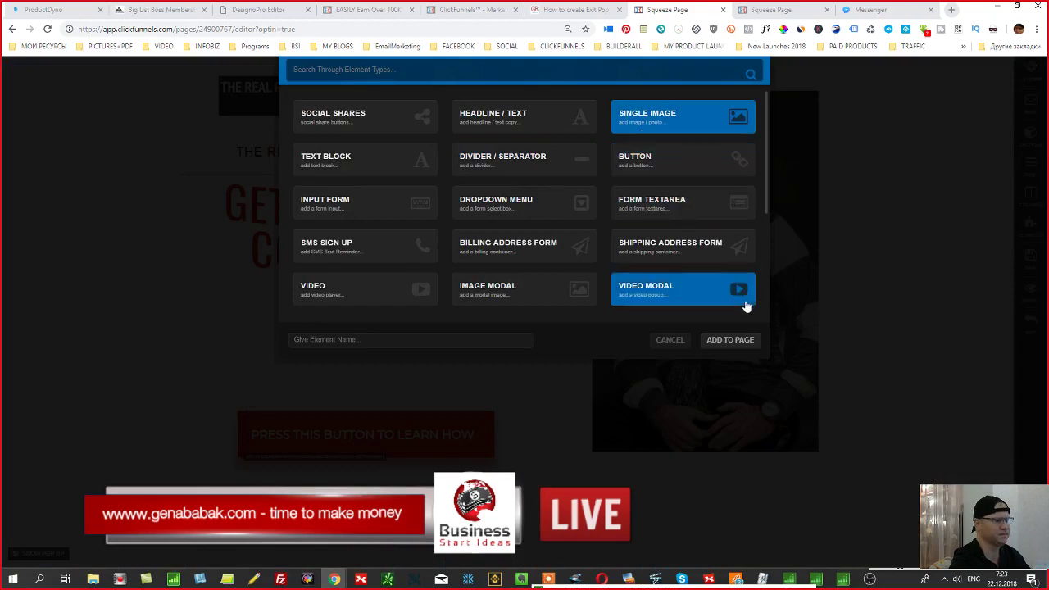
{"action": "left_click", "coordinate": [729, 339]}
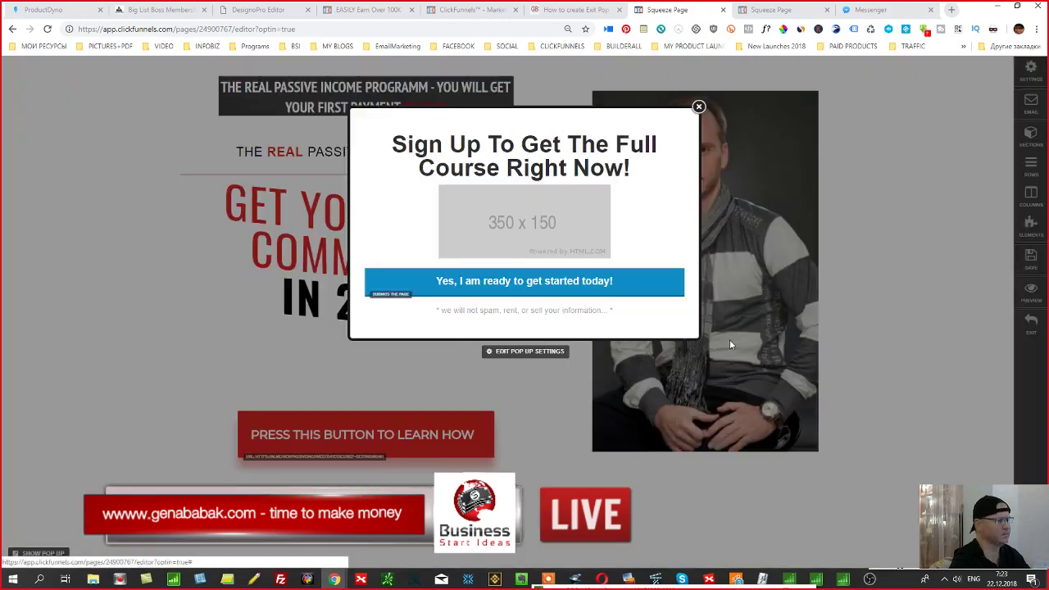
{"action": "left_click", "coordinate": [545, 227]}
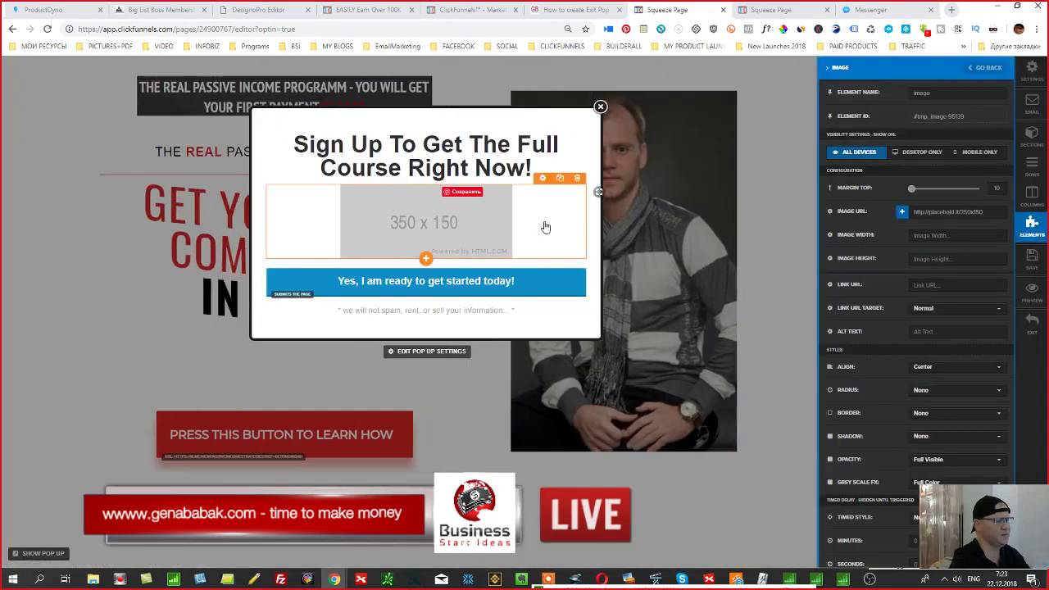
{"action": "left_click", "coordinate": [901, 214]}
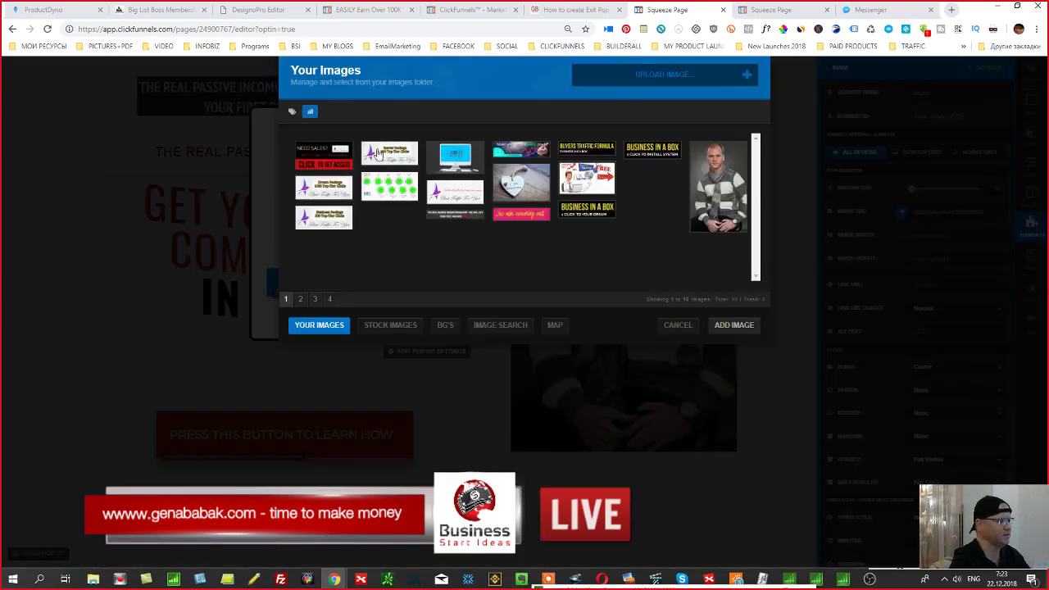
{"action": "left_click", "coordinate": [325, 154]}
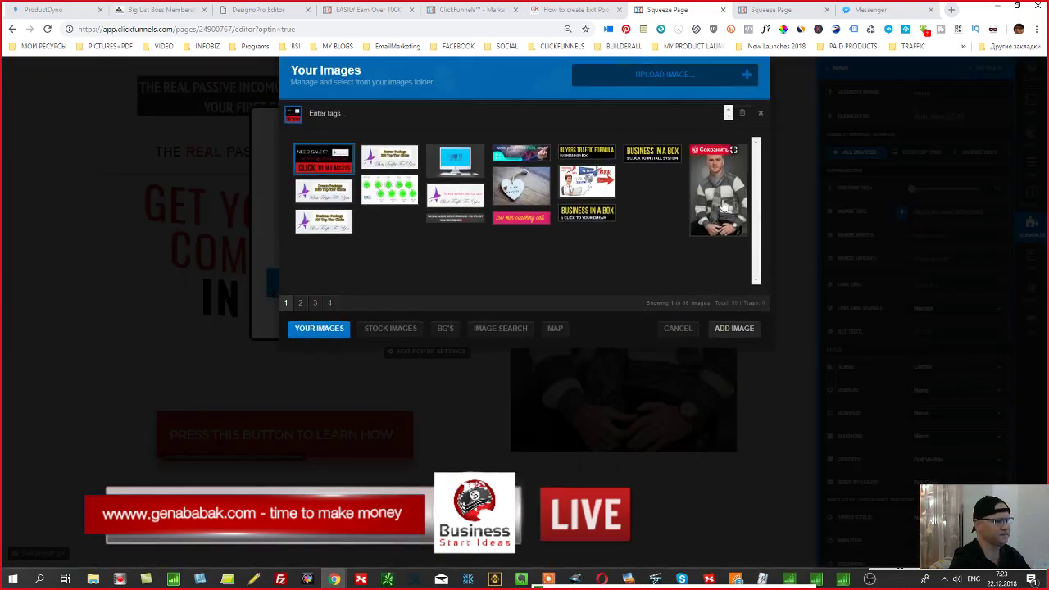
{"action": "left_click", "coordinate": [734, 329]}
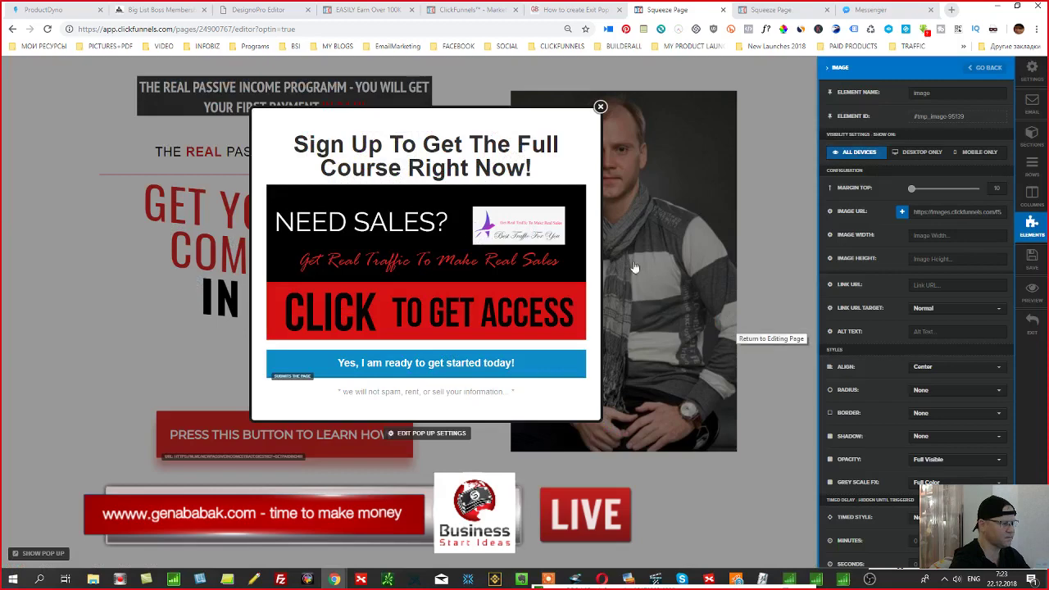
{"action": "left_click", "coordinate": [426, 156]}
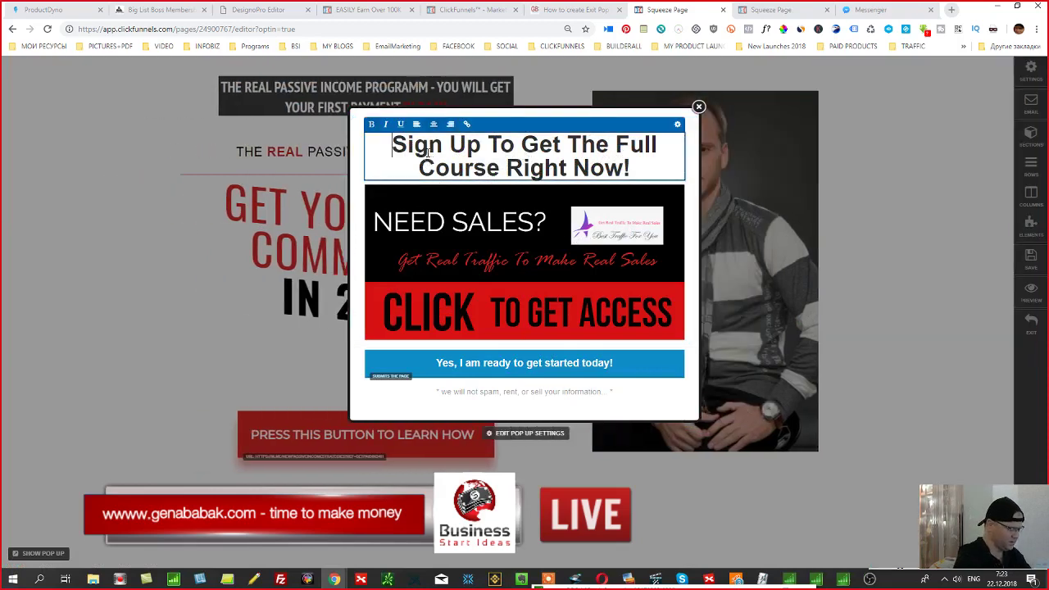
Replace the pop-up headline with 'GET REAL TRAFFIC TO MAKE REAL SALES'
{"action": "type", "text": "N"}
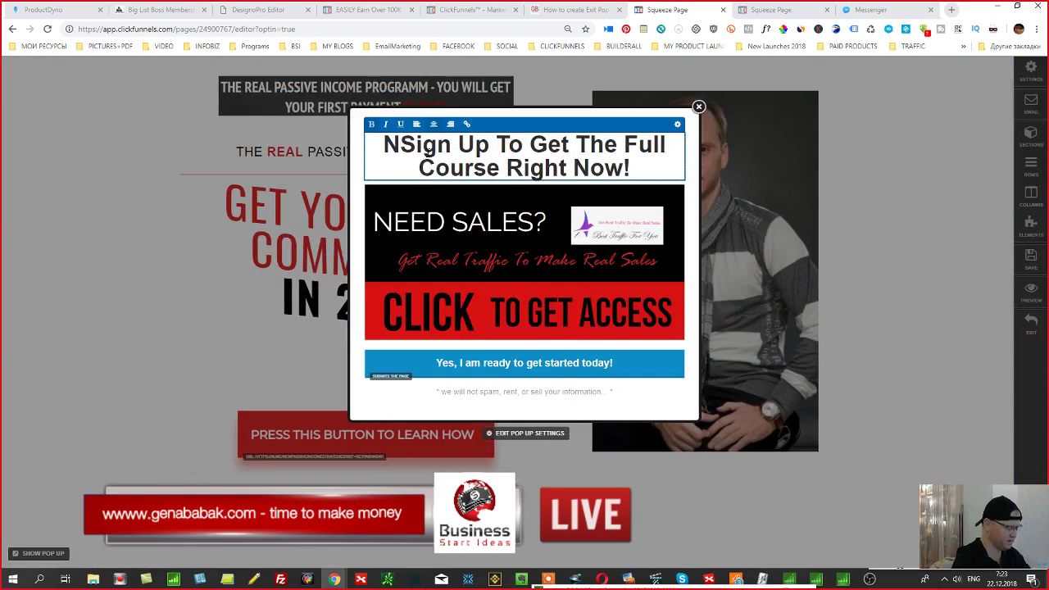
{"action": "key", "text": "BackSpace"}
{"action": "type", "text": "GET REAL TRAFFIC TO"}
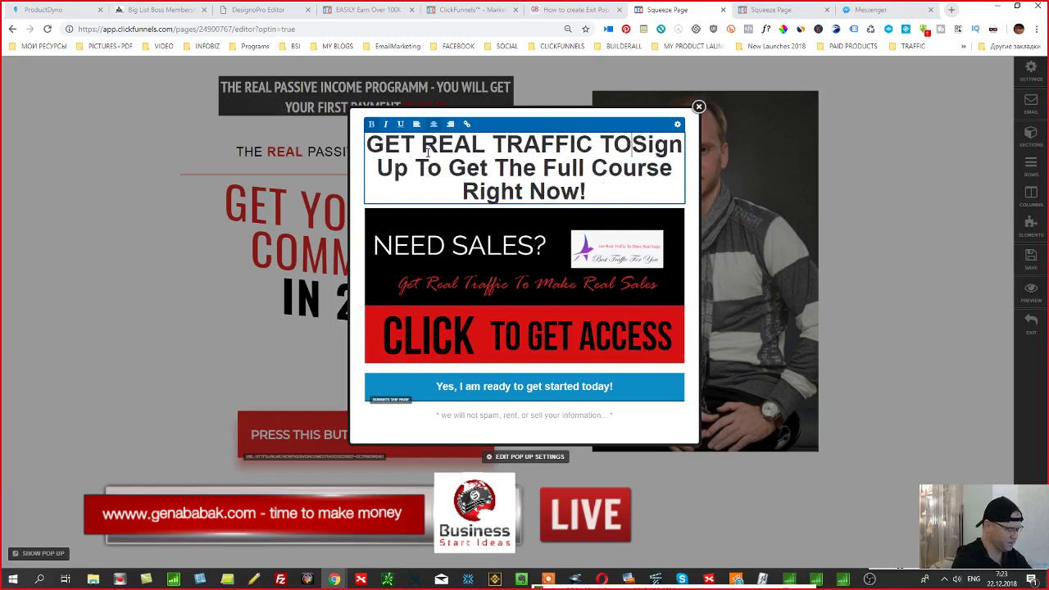
{"action": "type", "text": " MAKE REAL SALES"}
{"action": "key", "text": "ctrl+shift+End"}
{"action": "key", "text": "Delete"}
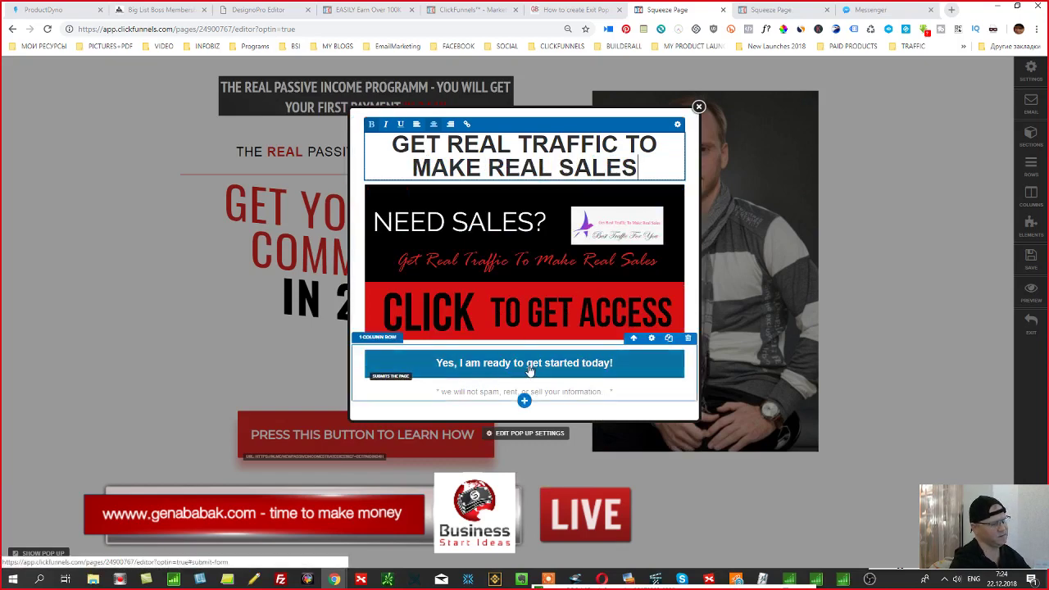
Delete the button row beneath the banner and open the banner image's settings
{"action": "left_click", "coordinate": [688, 338]}
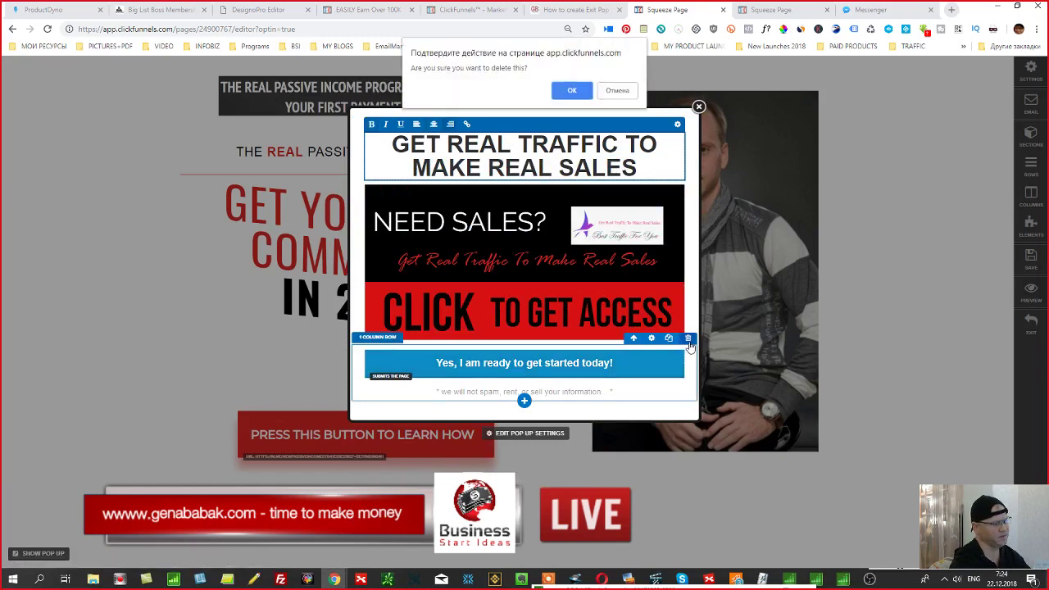
{"action": "left_click", "coordinate": [566, 89]}
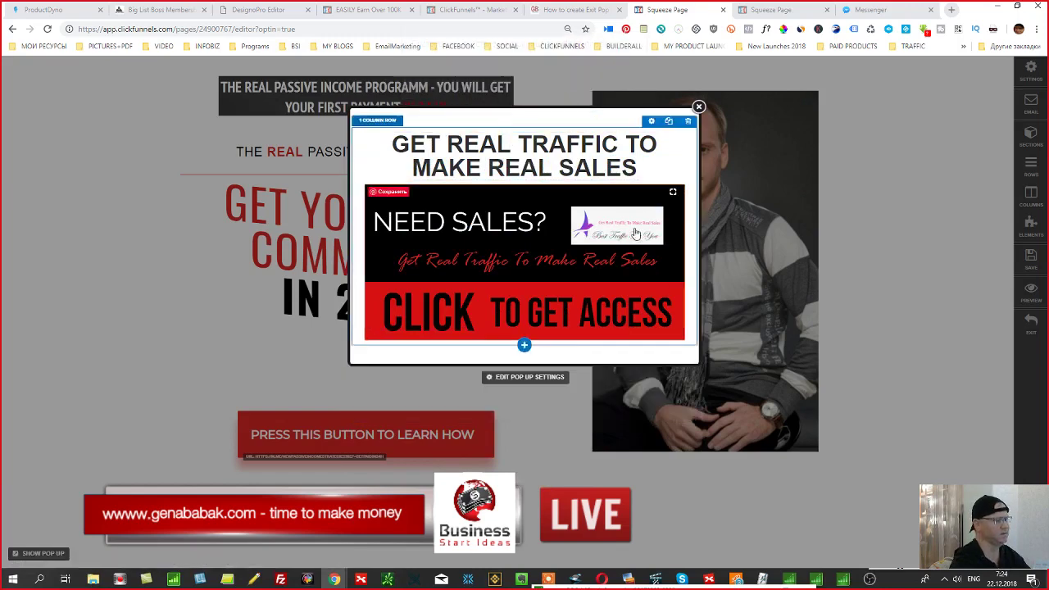
{"action": "left_click", "coordinate": [563, 278]}
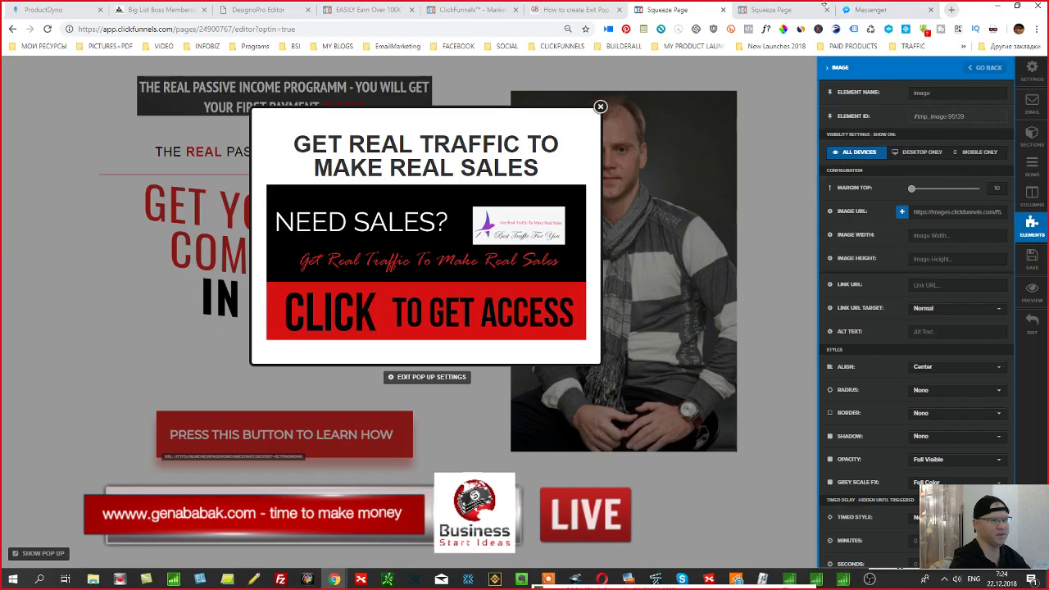
{"action": "left_click", "coordinate": [870, 10]}
Load besttrafficforyou.com in a spare tab and copy its home page address
{"action": "left_click", "coordinate": [296, 29]}
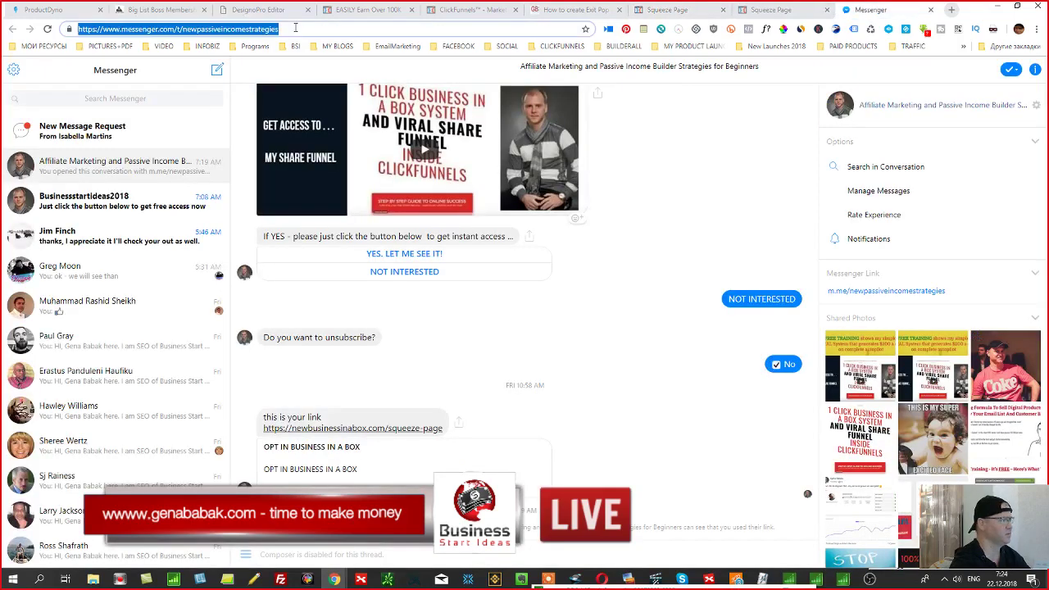
{"action": "type", "text": "BE"}
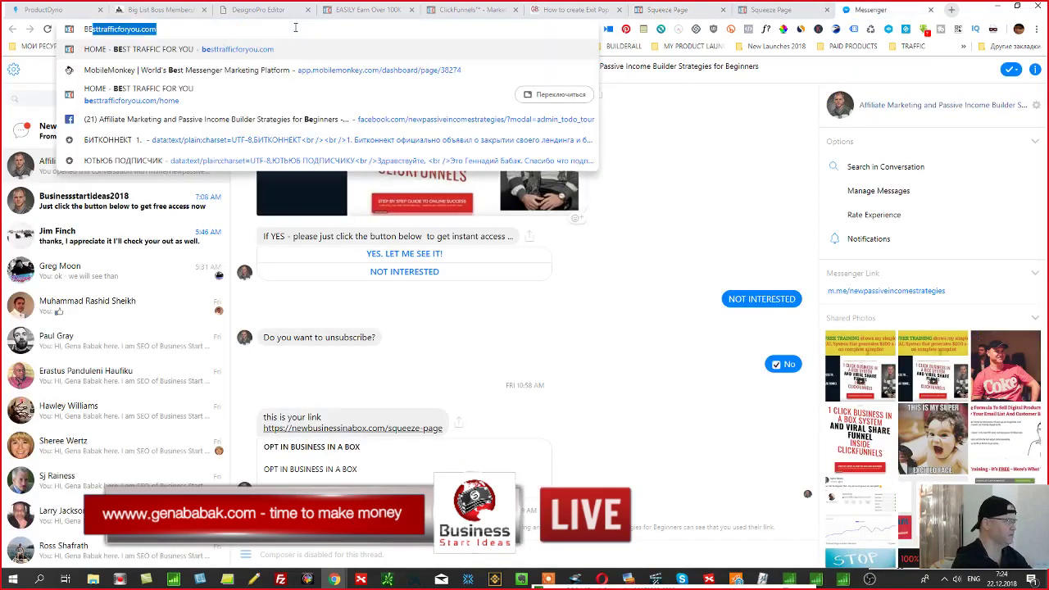
{"action": "key", "text": "Return"}
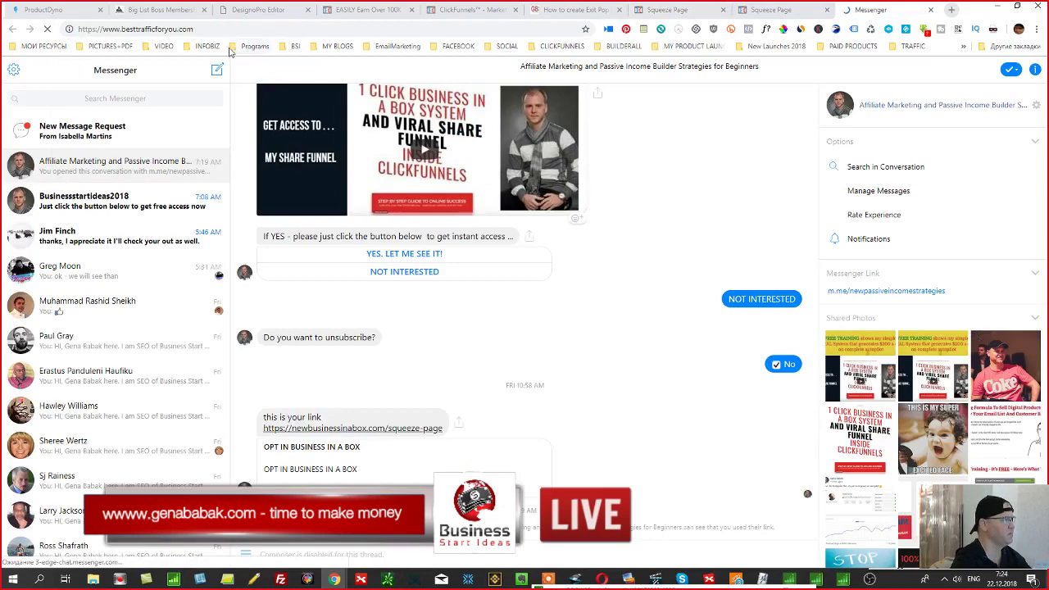
{"action": "left_click", "coordinate": [201, 30]}
{"action": "key", "text": "ctrl+c"}
{"action": "right_click", "coordinate": [194, 31]}
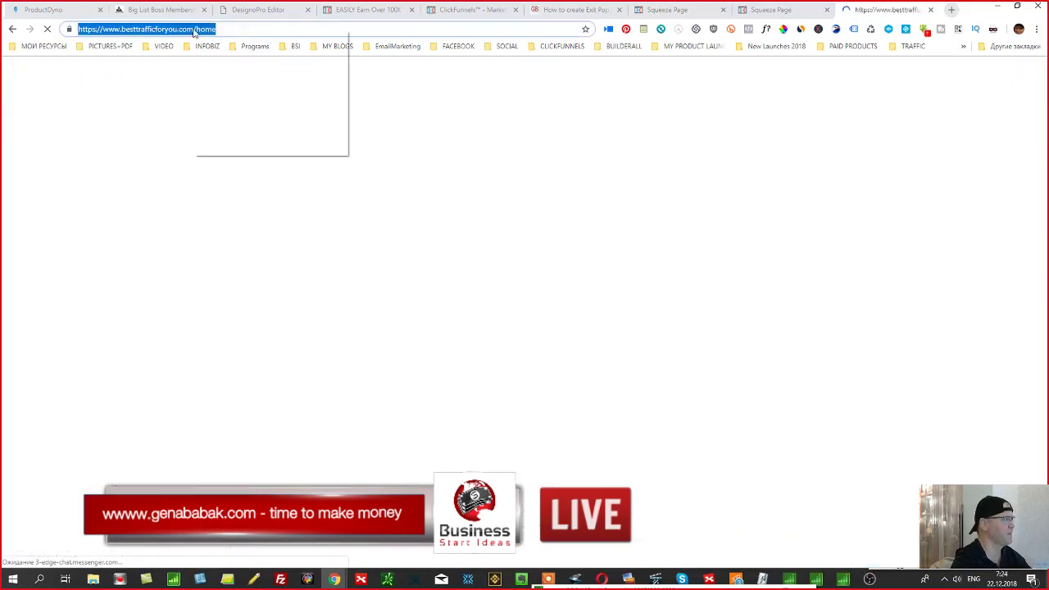
{"action": "left_click", "coordinate": [210, 70]}
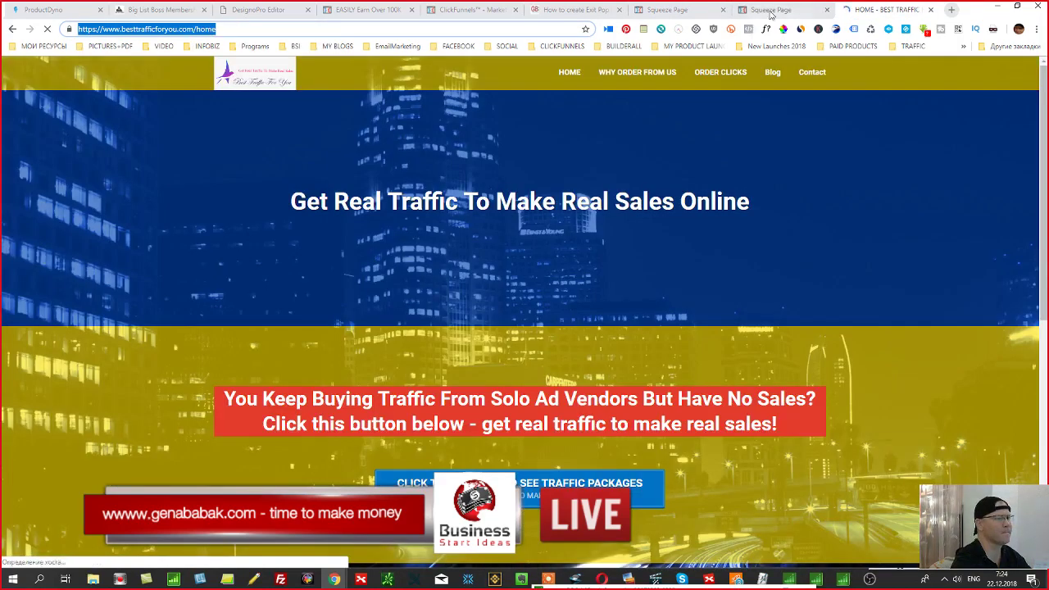
{"action": "left_click", "coordinate": [771, 14]}
{"action": "left_click", "coordinate": [684, 13]}
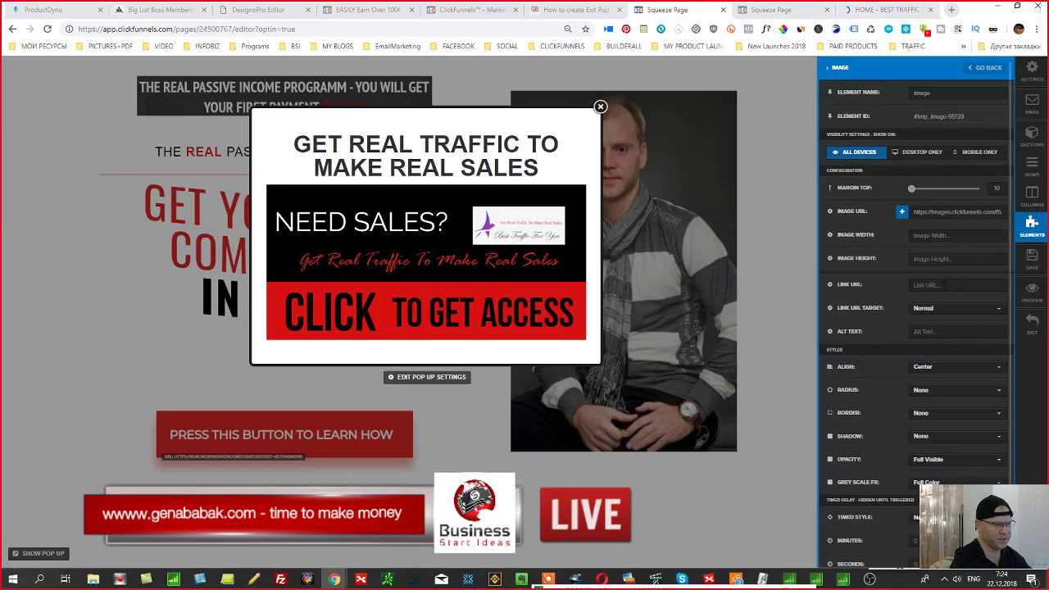
{"action": "left_click", "coordinate": [945, 285]}
{"action": "type", "text": "#"}
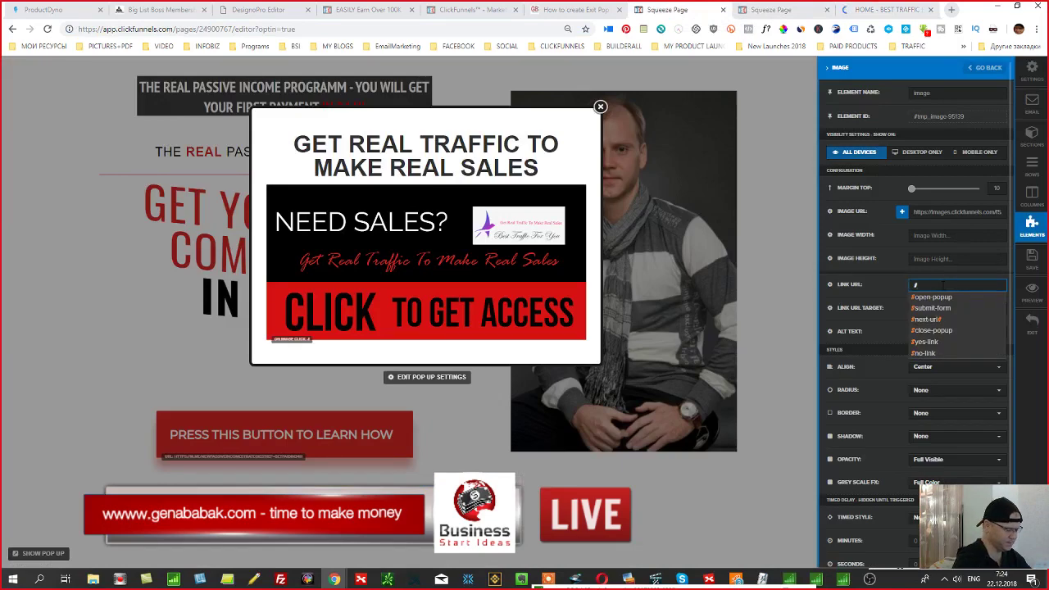
{"action": "key", "text": "BackSpace"}
{"action": "key", "text": "ctrl+v"}
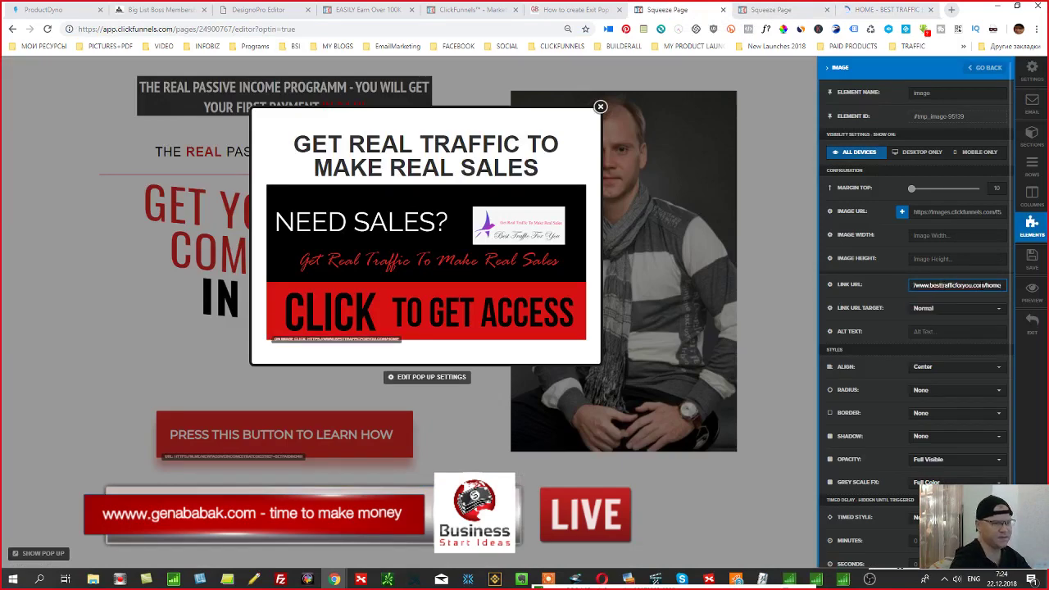
{"action": "scroll", "coordinate": [919, 421], "scroll_direction": "down", "scroll_amount": 1}
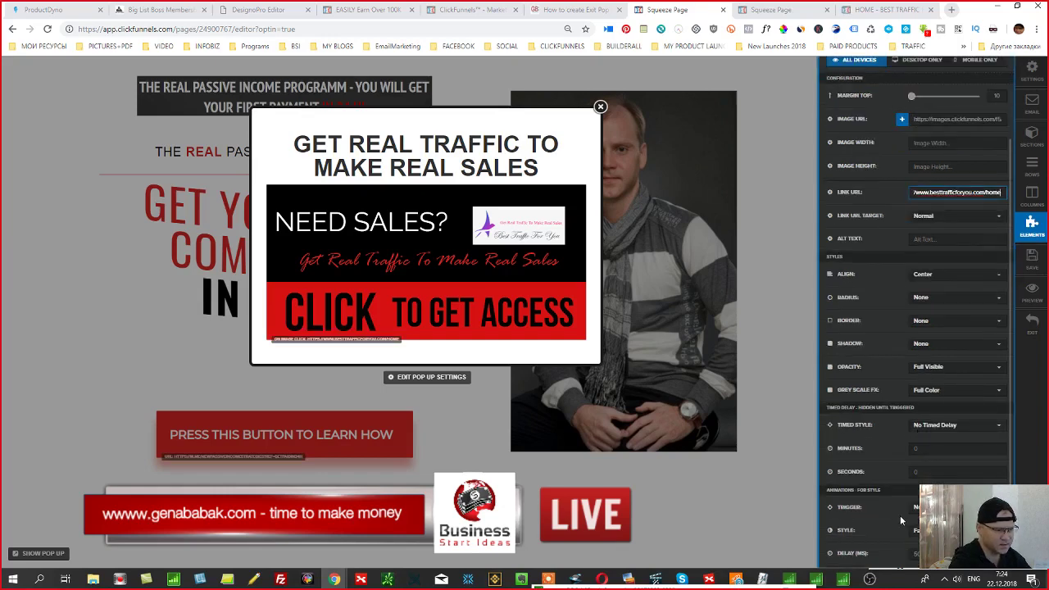
{"action": "left_click", "coordinate": [1034, 260]}
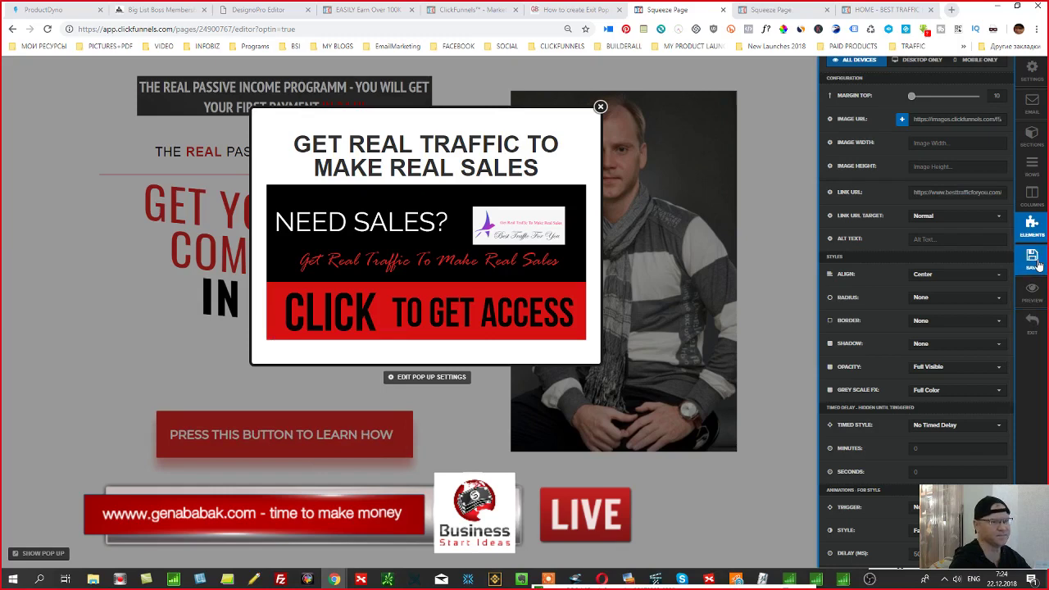
{"action": "left_click", "coordinate": [1035, 262]}
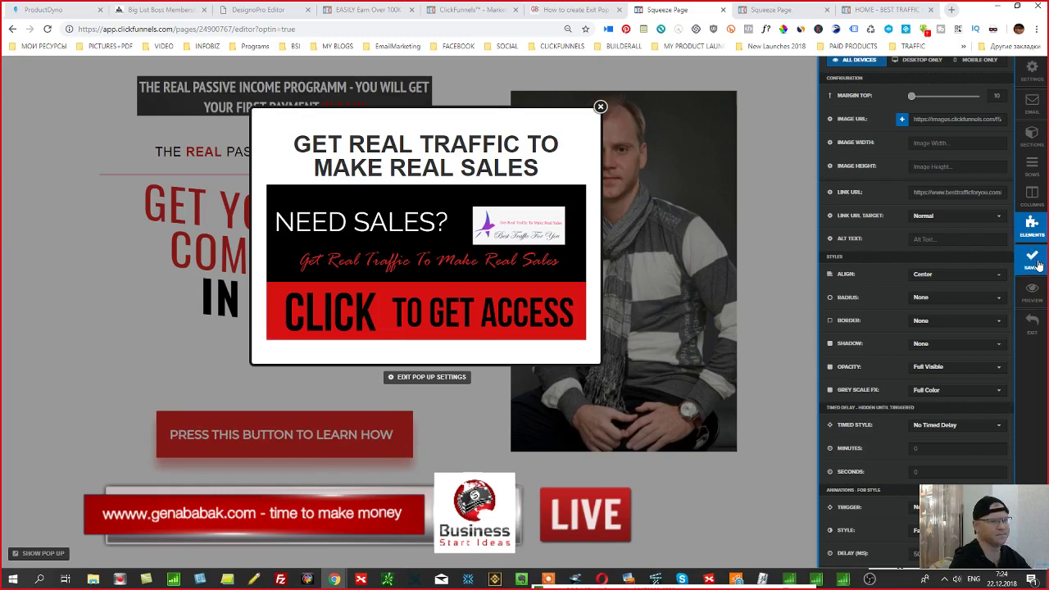
{"action": "left_click", "coordinate": [782, 285]}
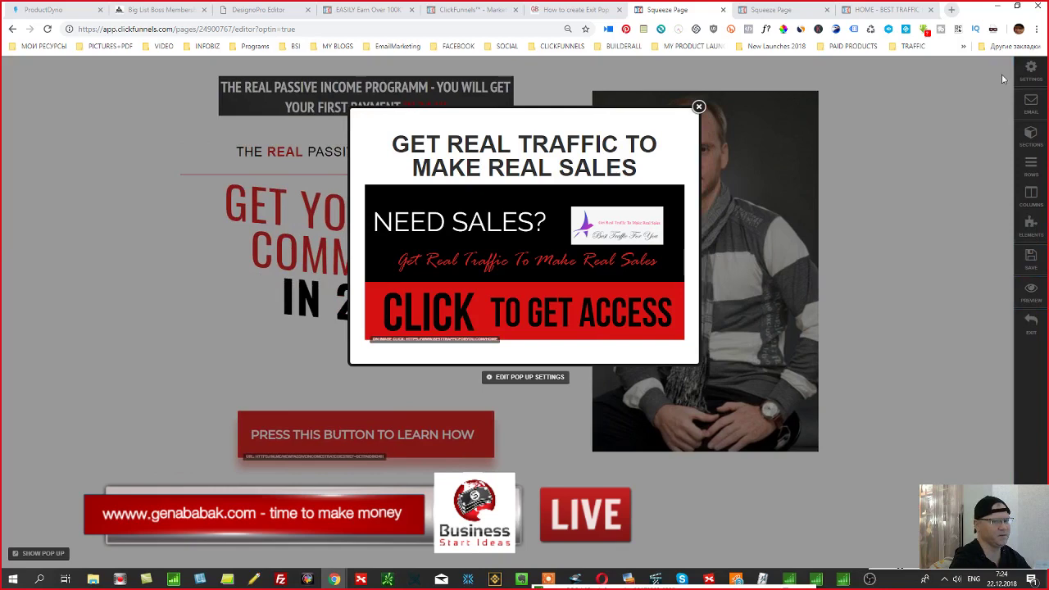
Pick a different animation style for the Modal Block pop-up and save the page
{"action": "left_click", "coordinate": [1032, 137]}
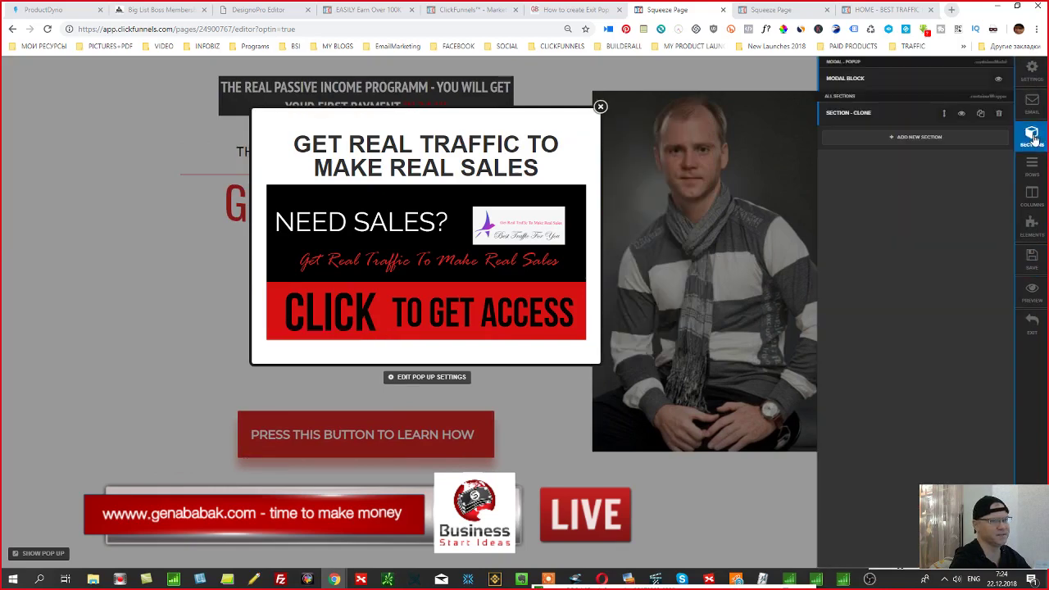
{"action": "left_click", "coordinate": [849, 85]}
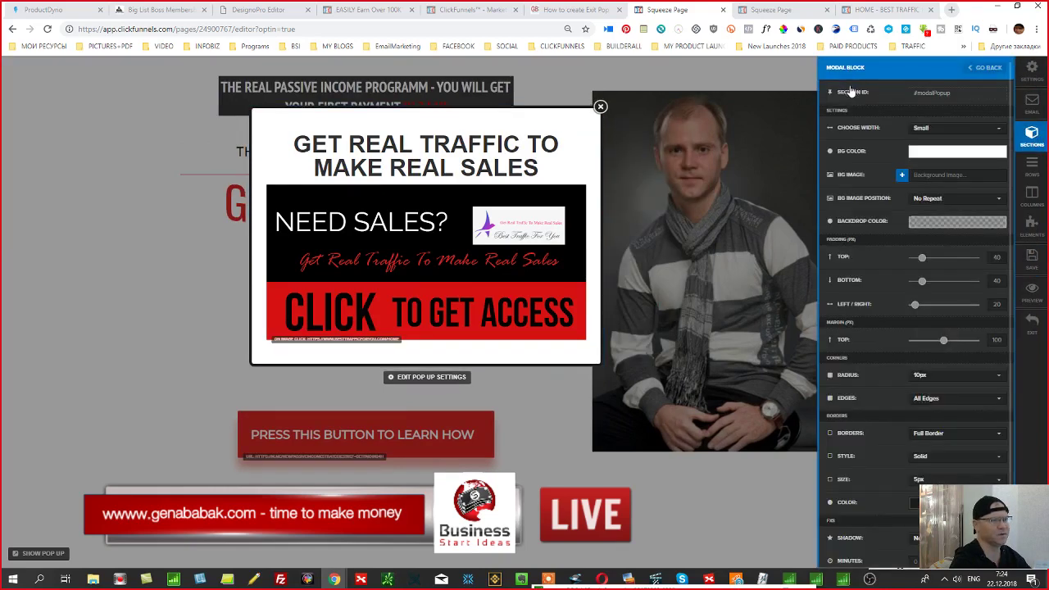
{"action": "scroll", "coordinate": [899, 328], "scroll_direction": "down", "scroll_amount": 3}
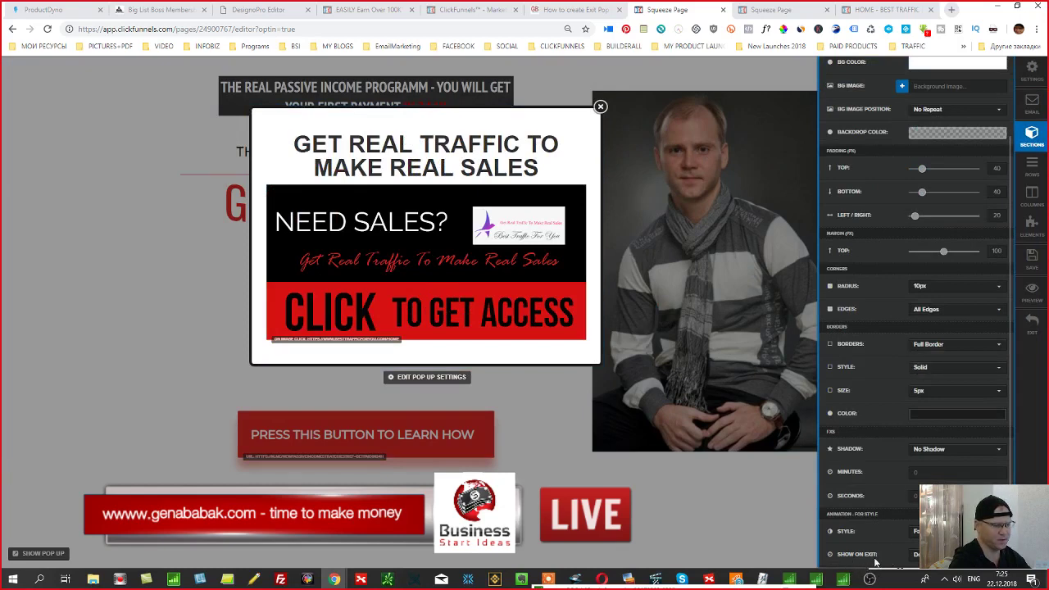
{"action": "left_click", "coordinate": [942, 531]}
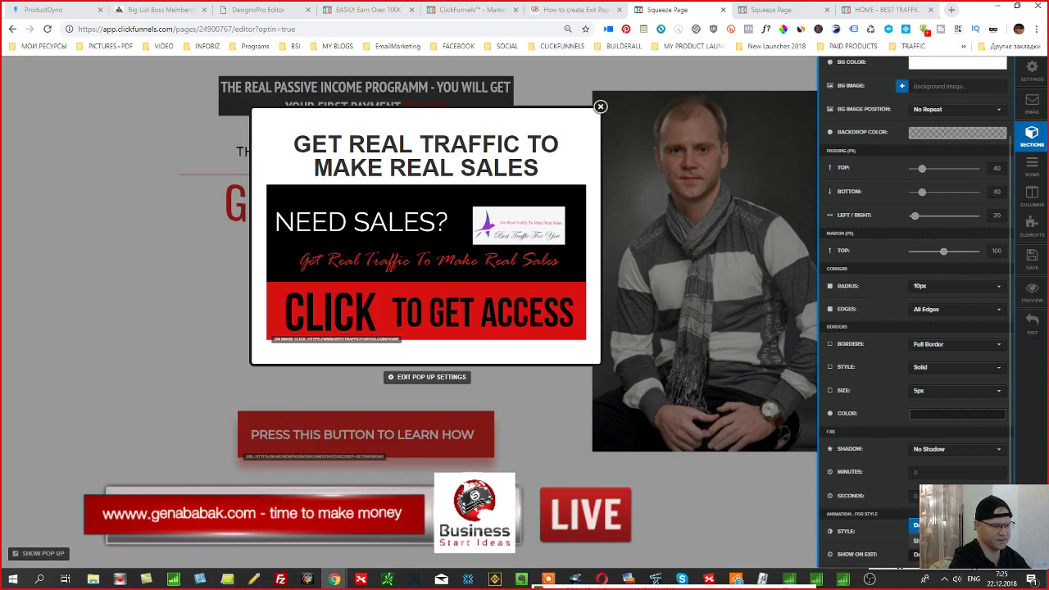
{"action": "left_click", "coordinate": [938, 547]}
{"action": "left_click", "coordinate": [1033, 259]}
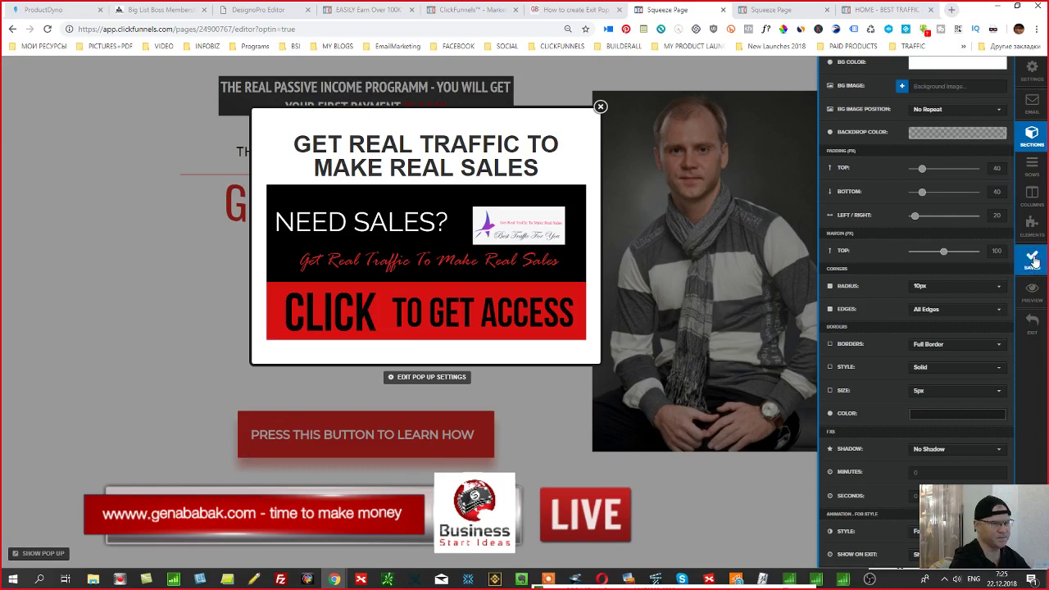
{"action": "left_click", "coordinate": [770, 9]}
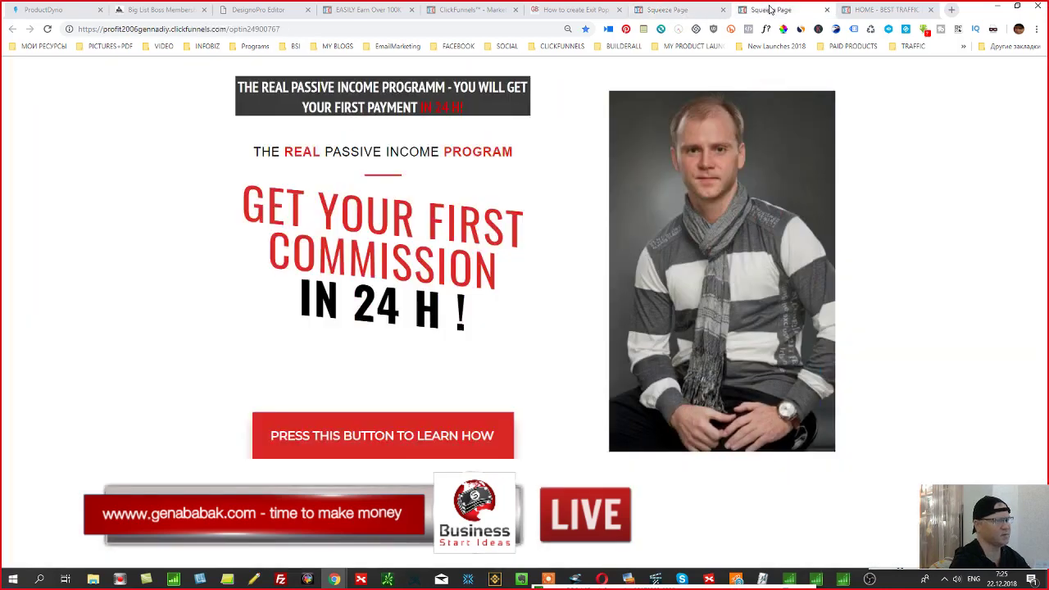
Reload the live page, trigger the exit pop-up, and follow the banner to besttrafficforyou.com
{"action": "left_click", "coordinate": [463, 453]}
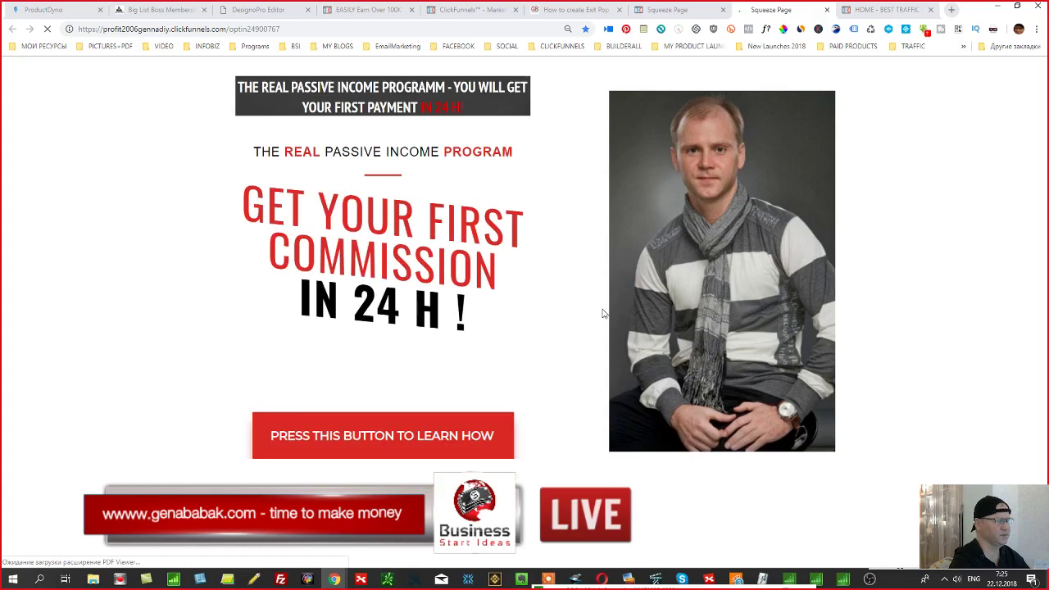
{"action": "mouse_move", "coordinate": [804, 5]}
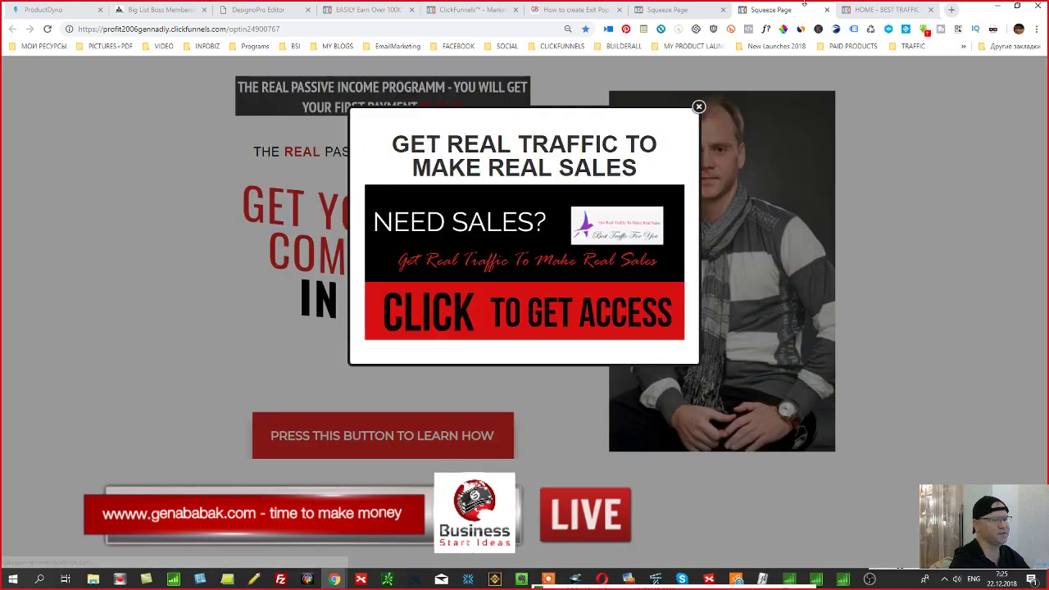
{"action": "left_click", "coordinate": [591, 306]}
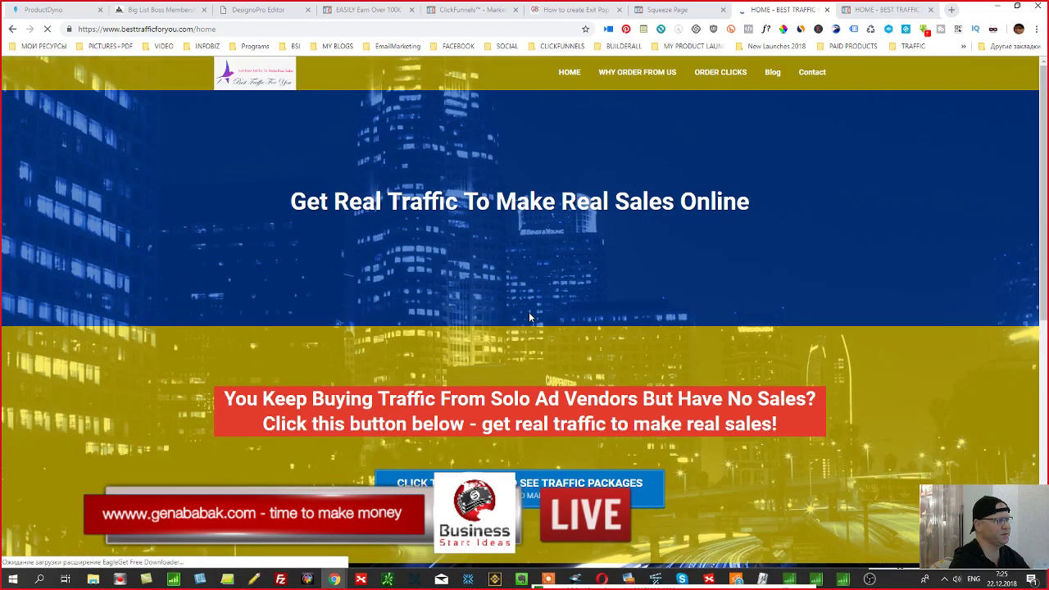